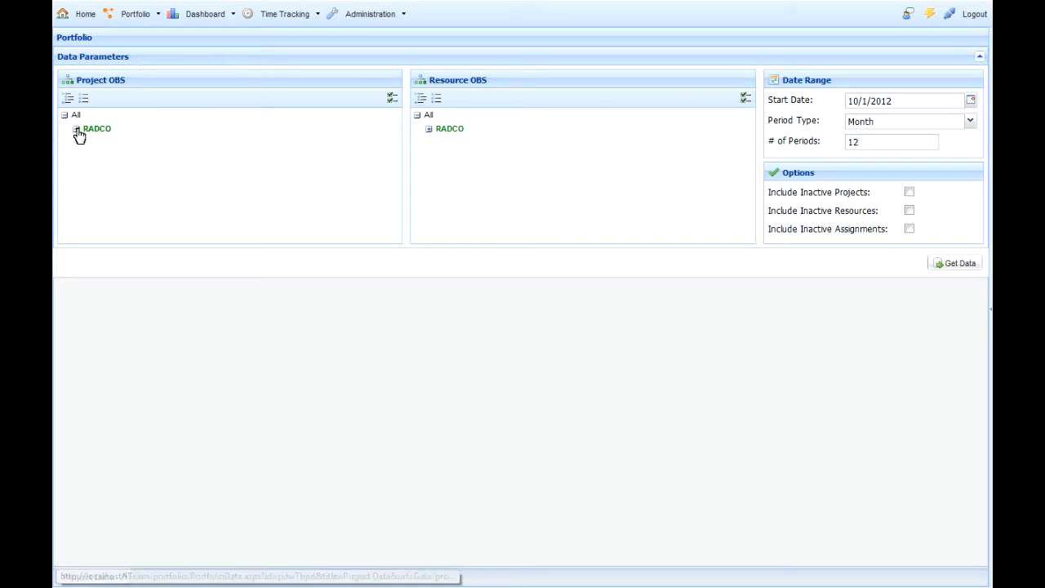
Expand RADCO in the Project OBS and Resource OBS trees and load the portfolio's project data.
left_click(77, 130)
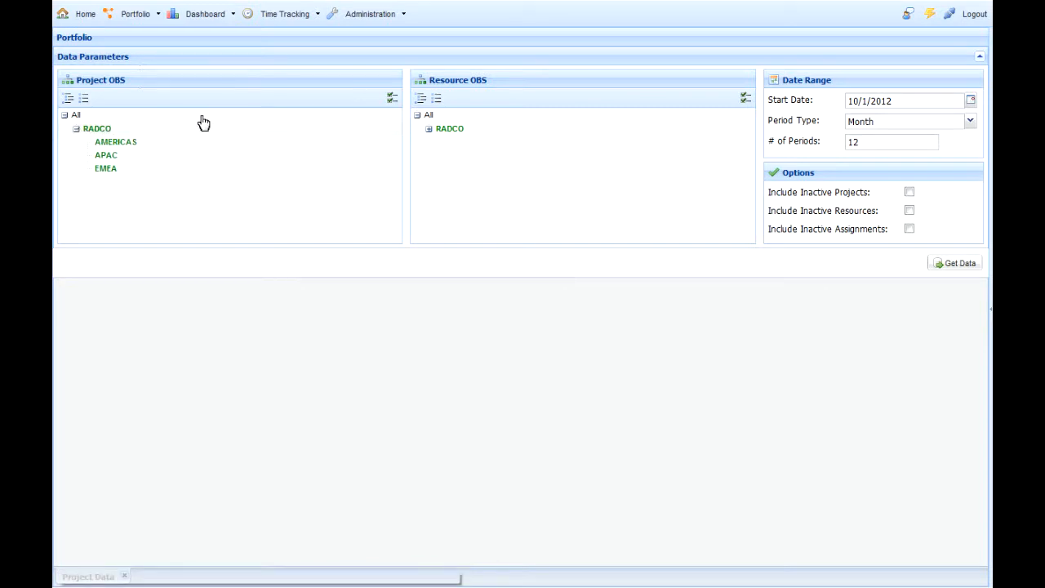
left_click(430, 131)
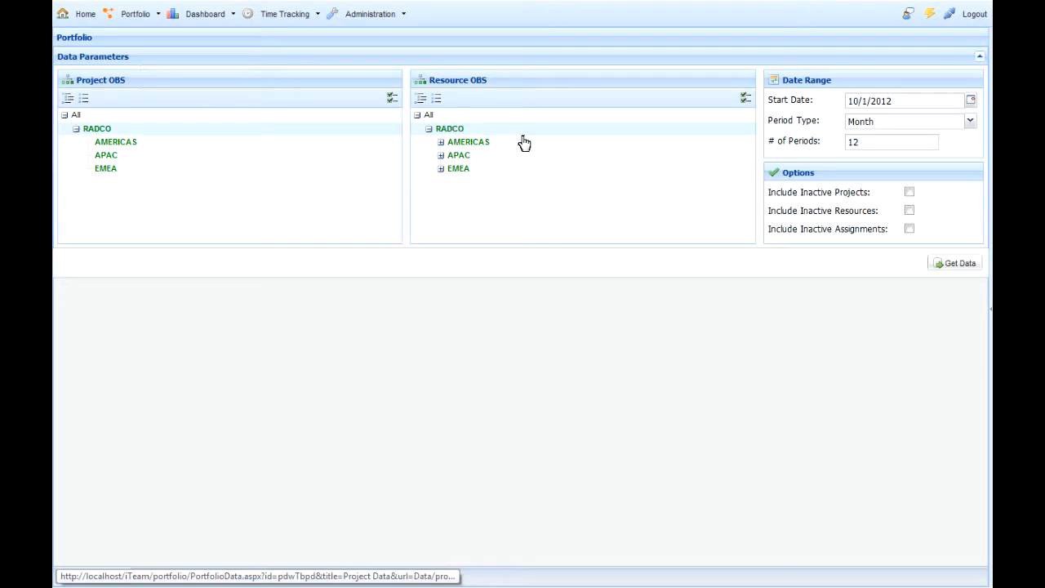
left_click(960, 264)
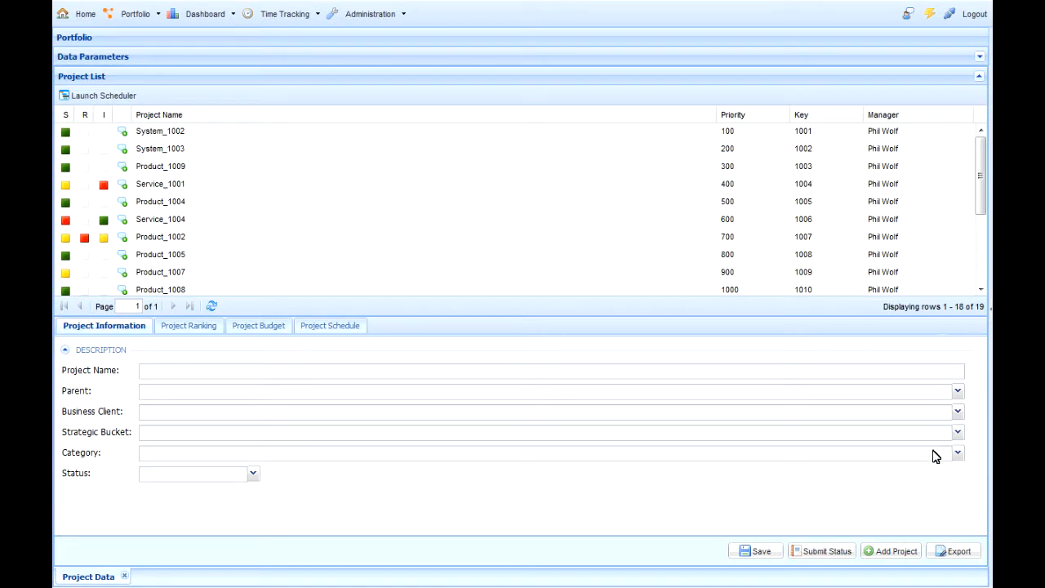
Start a new project named Service_1006 without a parent and choose its business client.
left_click(900, 554)
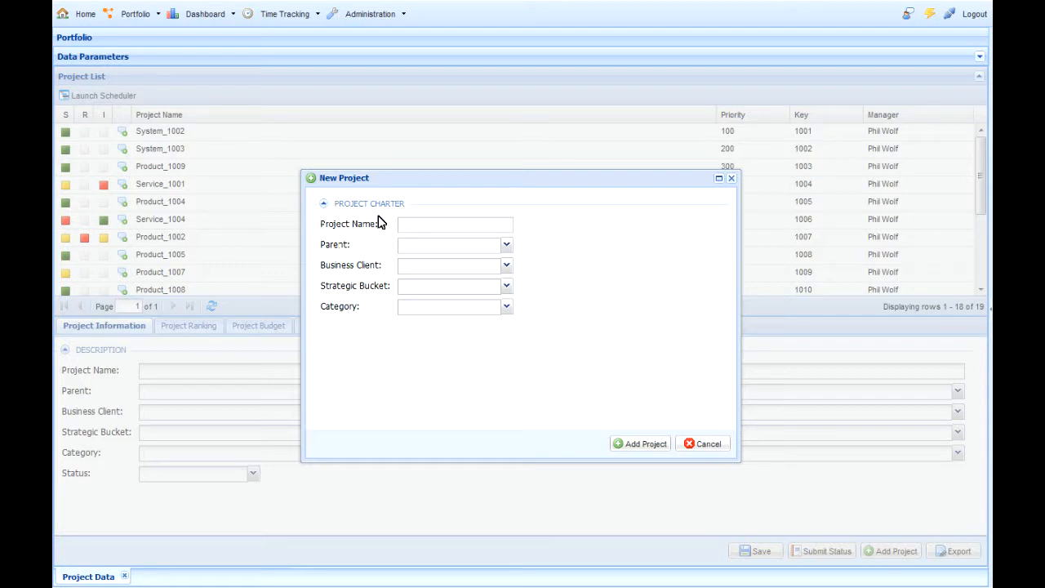
left_click(427, 225)
type("Service_1006")
left_click(506, 247)
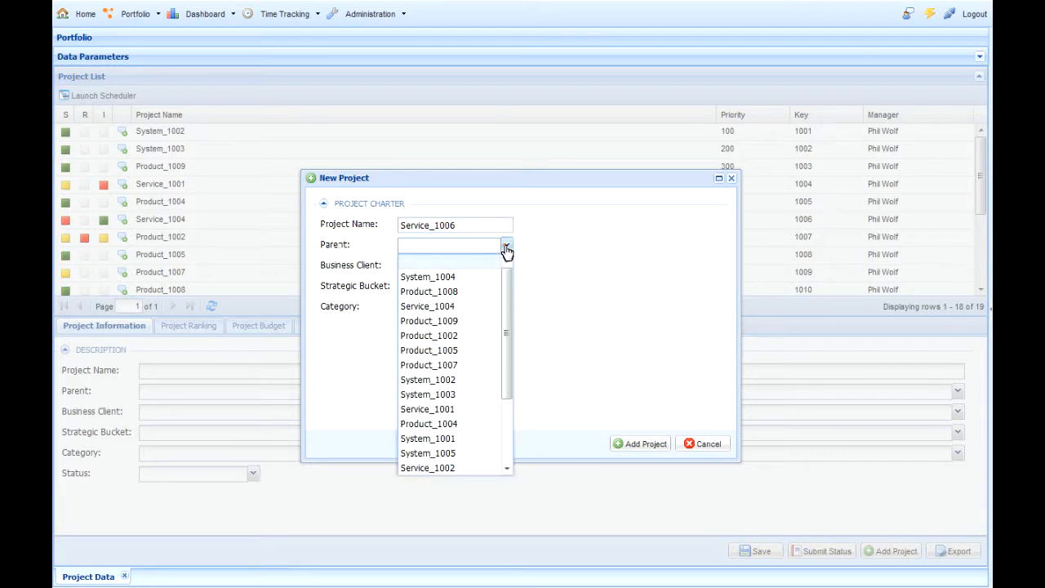
left_click(505, 248)
left_click(507, 268)
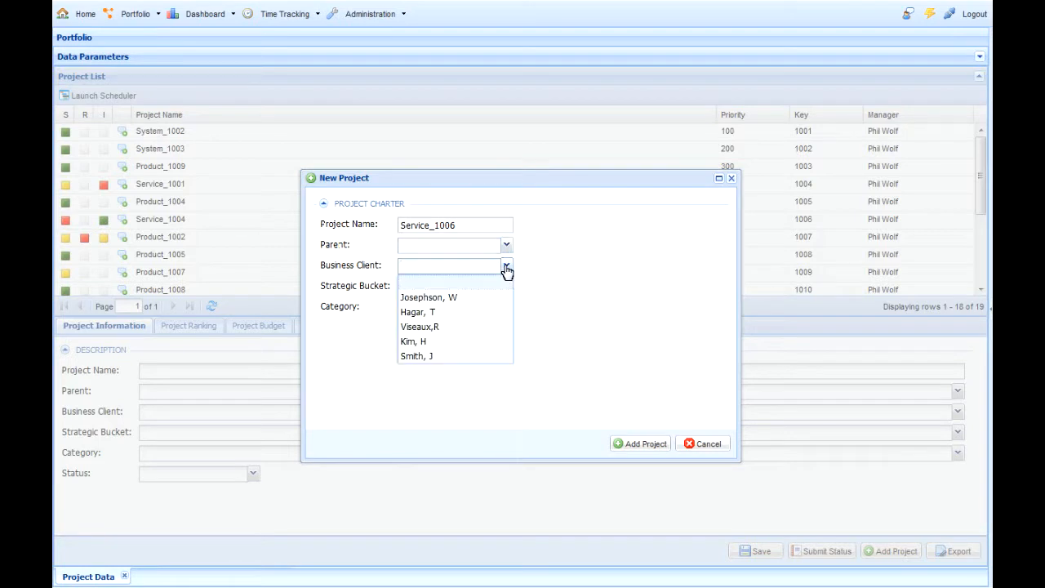
left_click(488, 315)
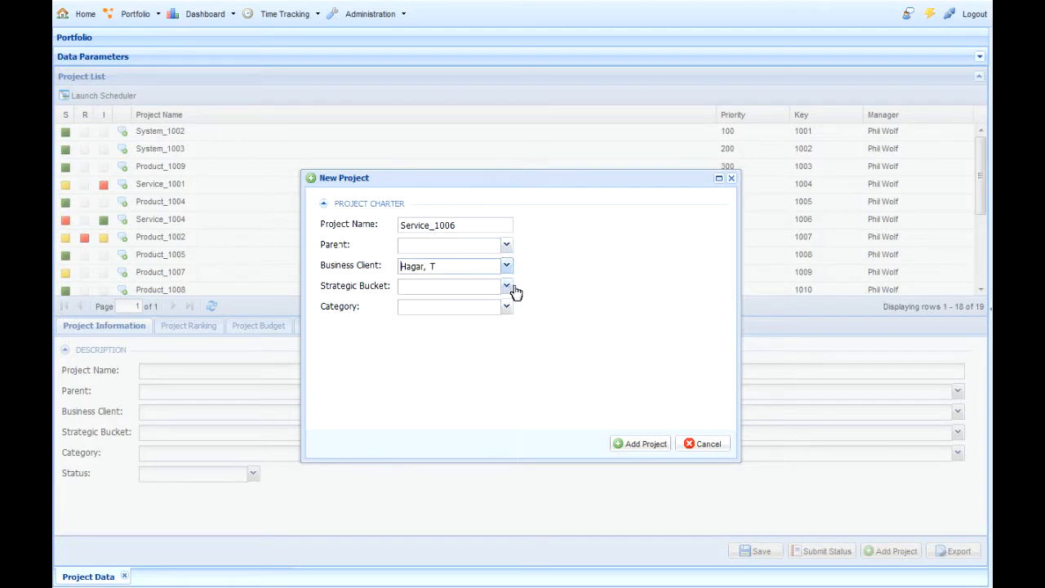
Set the new project's strategic bucket to Internal and its category to Automation, and add the project.
left_click(506, 288)
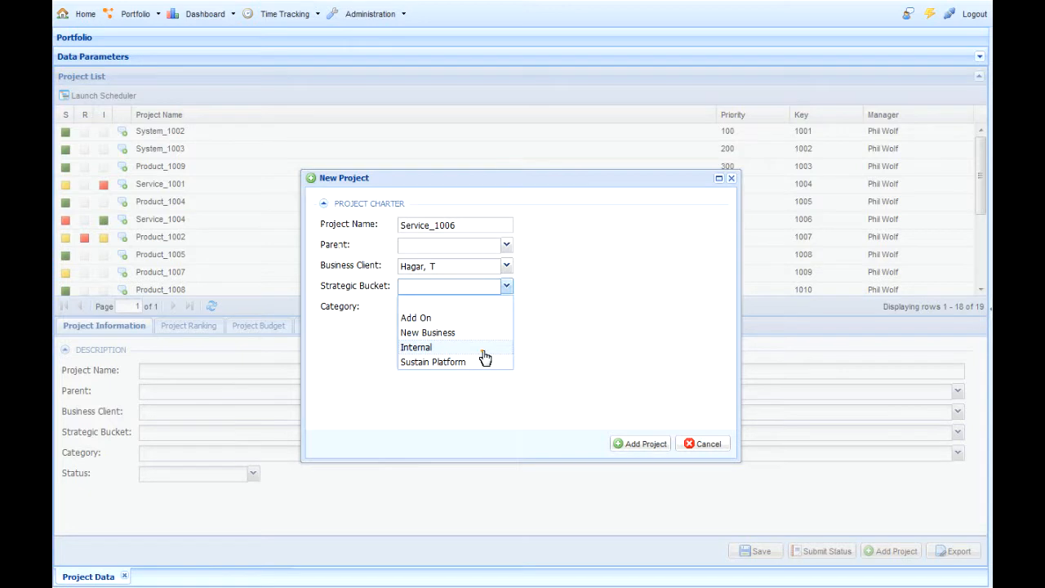
left_click(482, 349)
left_click(507, 308)
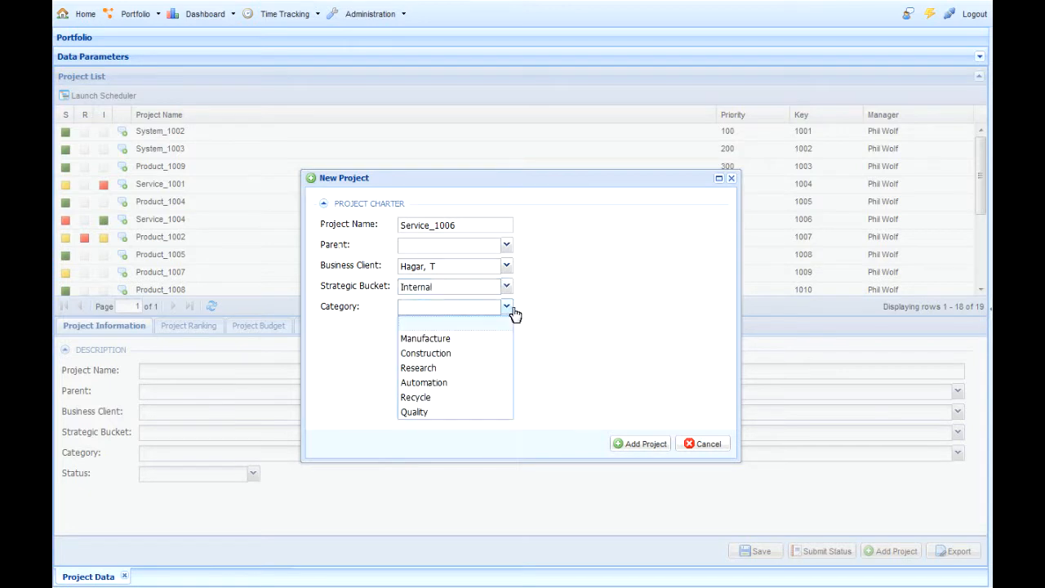
left_click(473, 384)
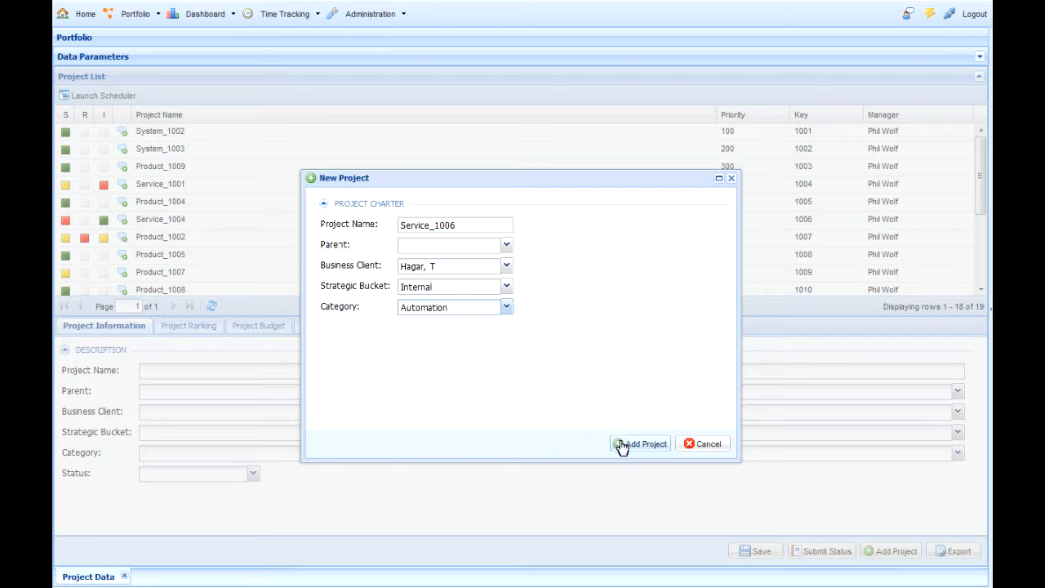
left_click(645, 444)
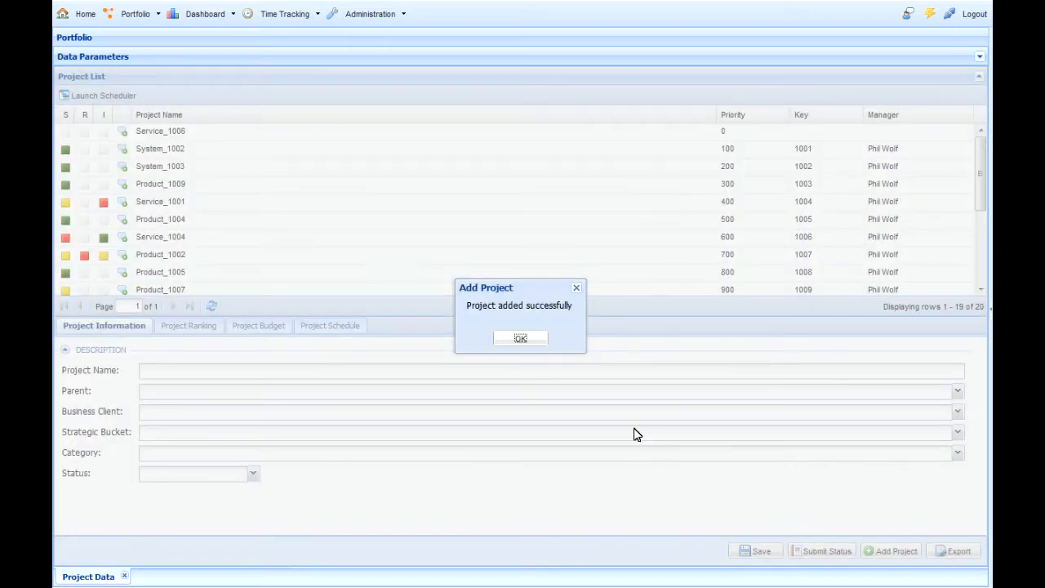
left_click(520, 340)
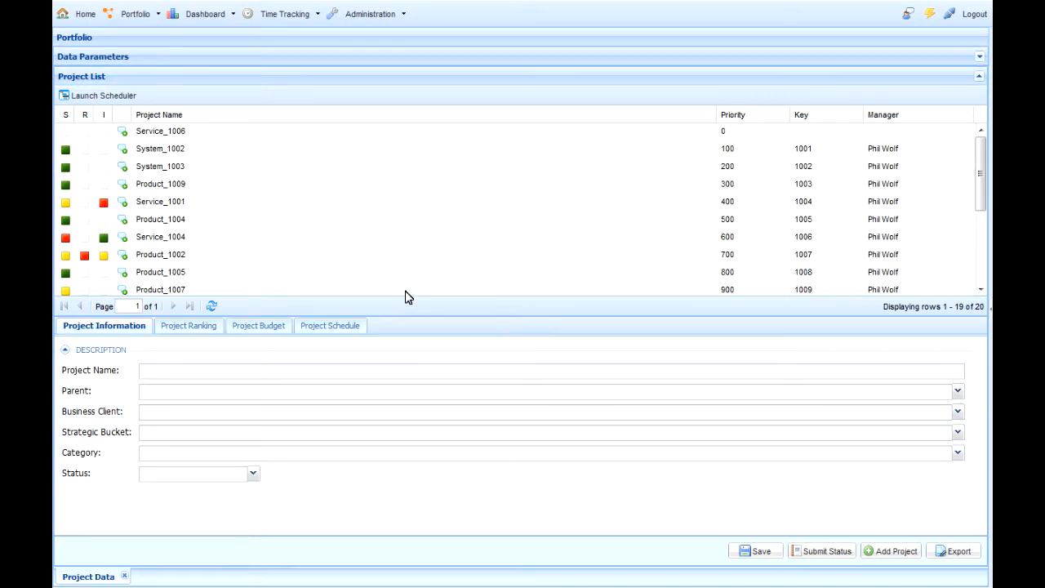
Select project Product_1002 and review its information, ranking, budget and proposed schedule.
left_click(339, 262)
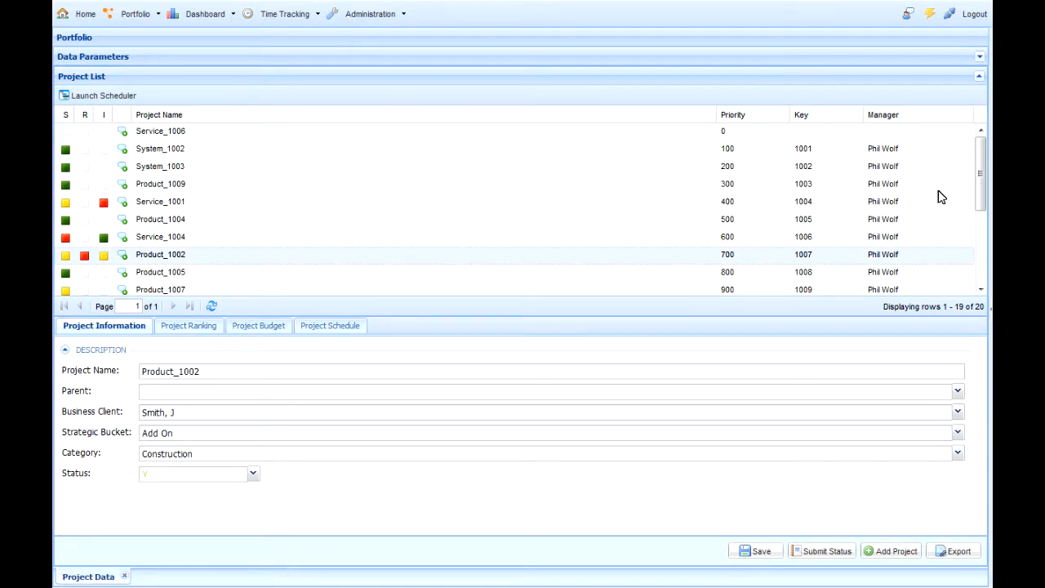
left_click_drag(981, 200, 980, 238)
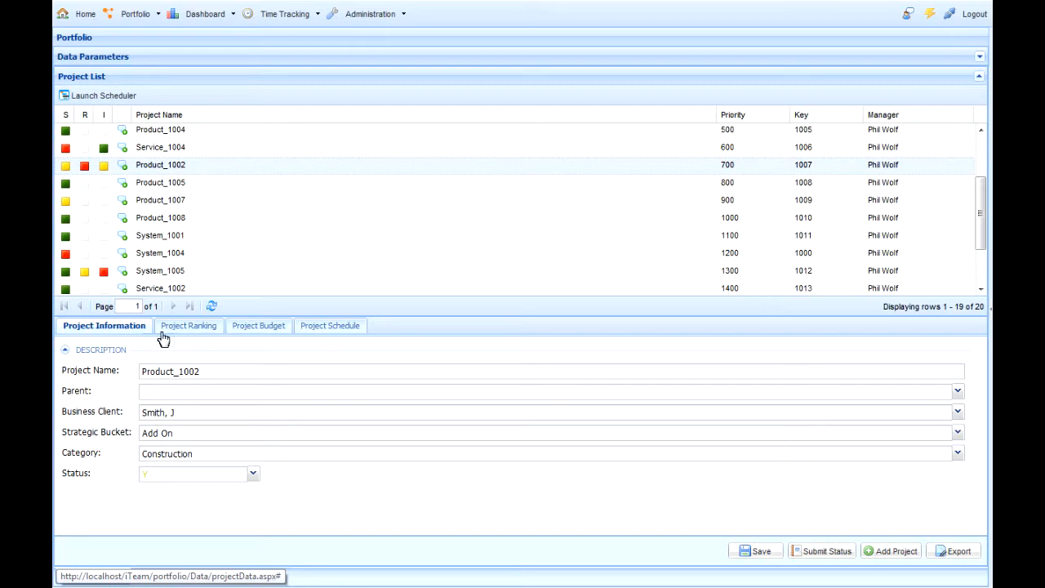
left_click(201, 329)
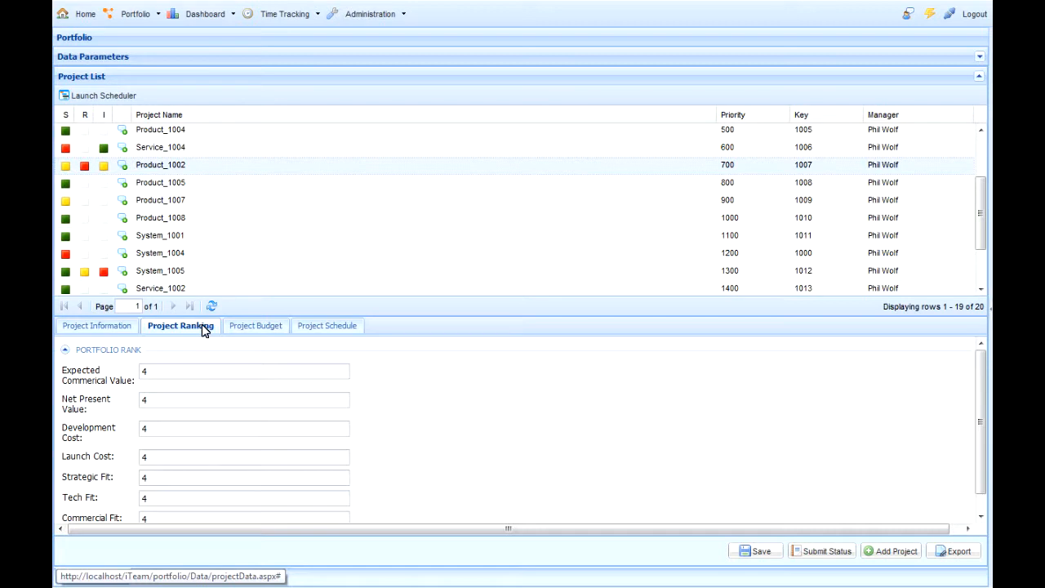
left_click(256, 328)
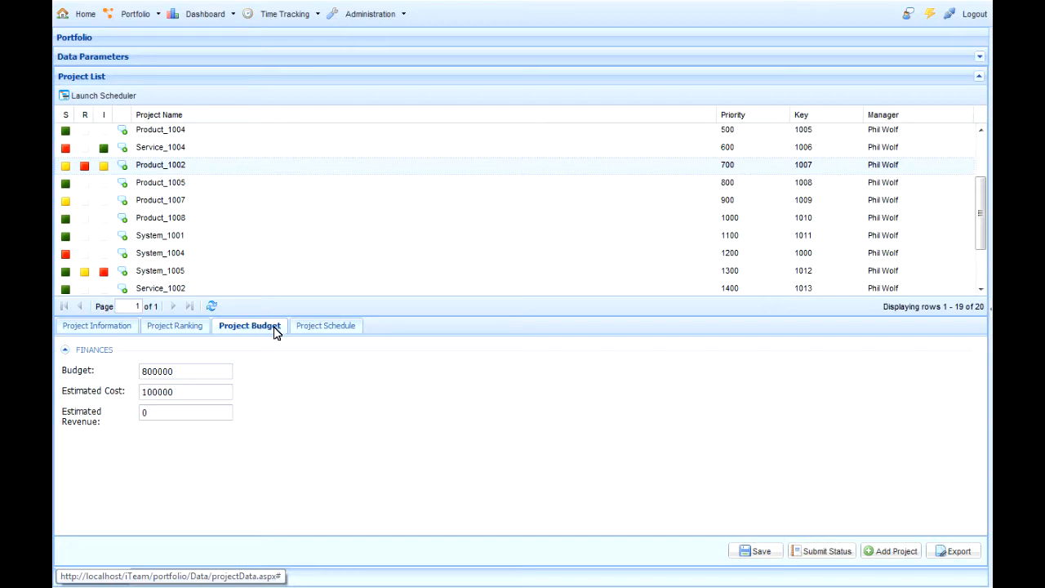
left_click(325, 327)
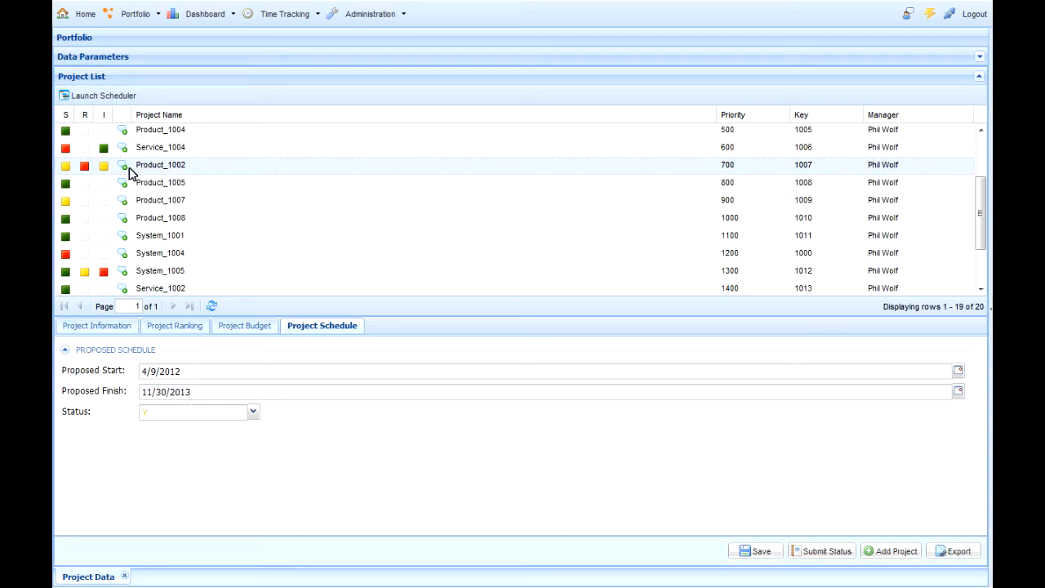
Launch the scheduler for Product_1002 and fit its whole Gantt timeline into view.
mouse_move(67, 172)
left_click(102, 99)
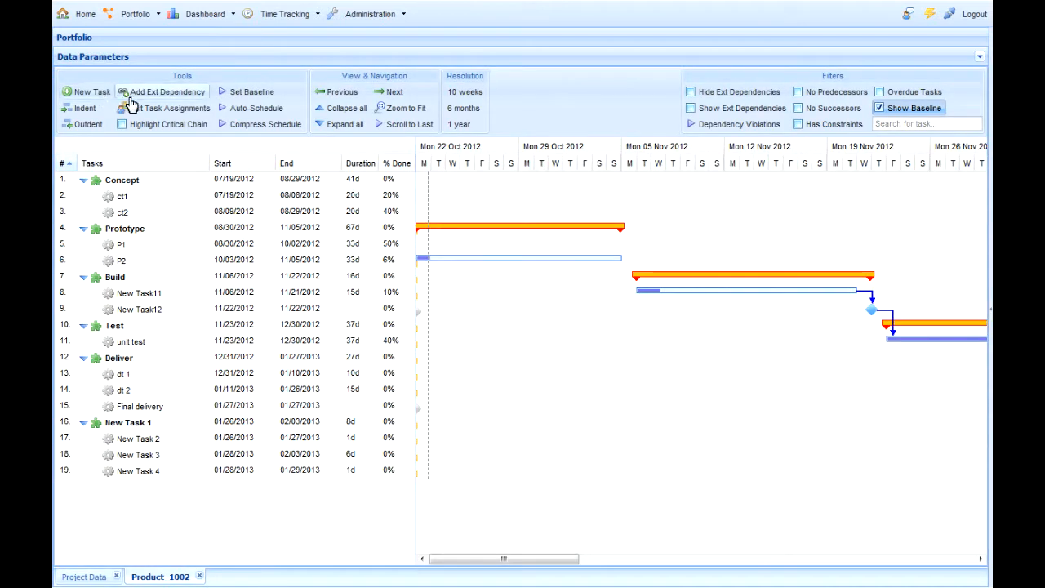
left_click(402, 110)
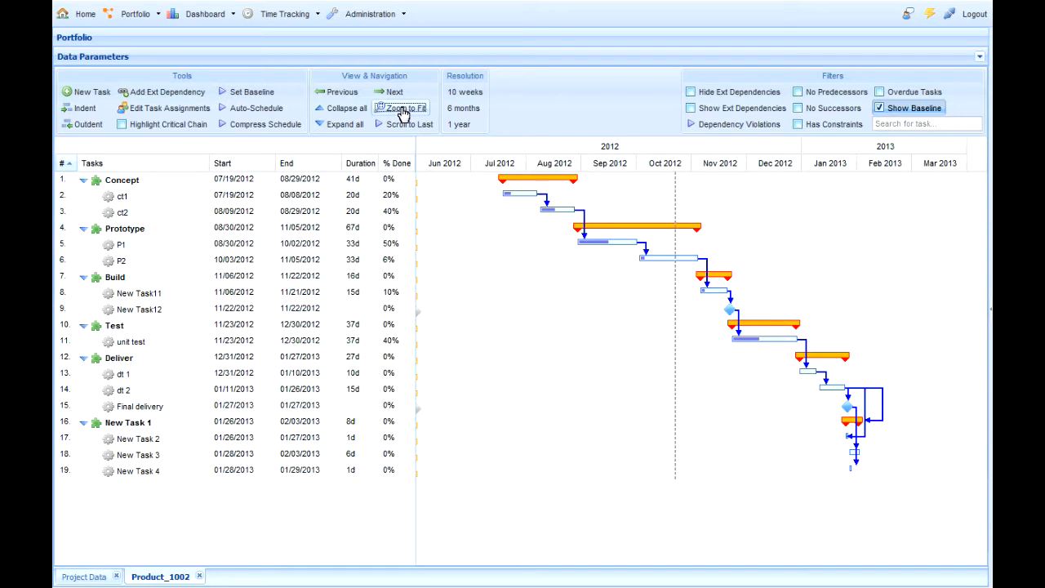
Highlight the critical chain in Product_1002's schedule and filter it to overdue tasks.
left_click(122, 126)
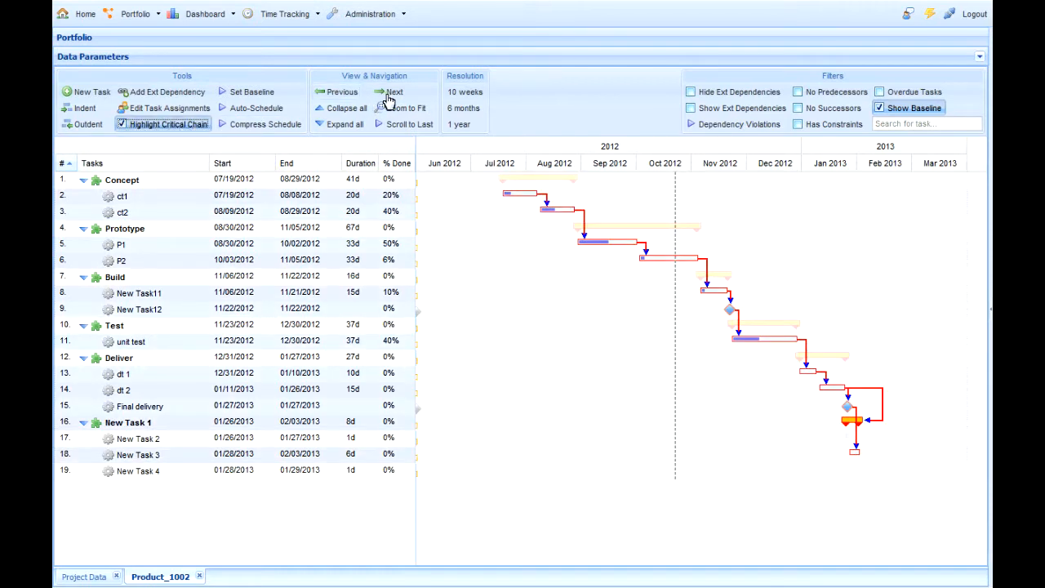
left_click(880, 92)
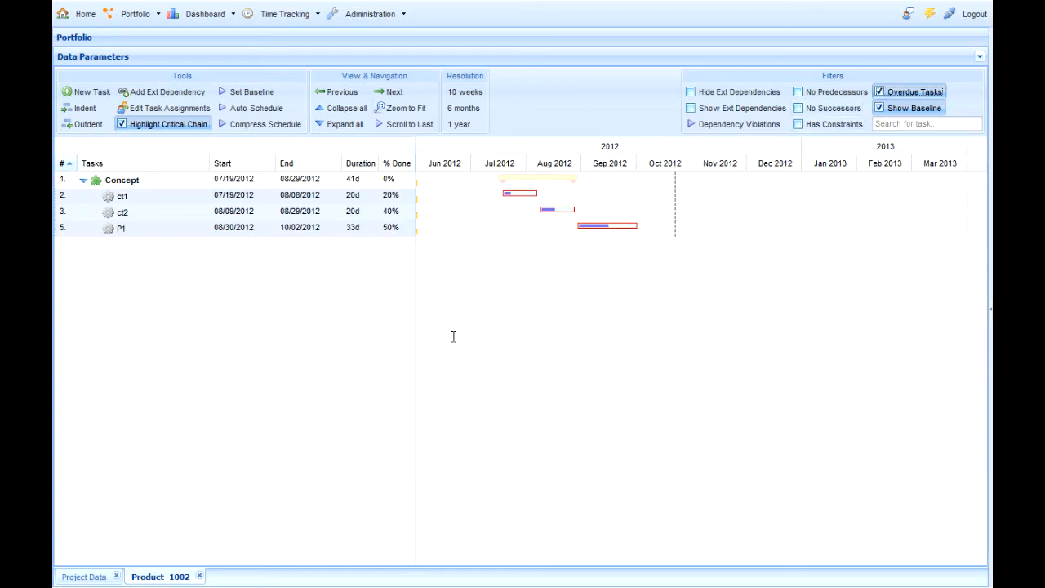
Return to the project data, open Product_1002's issues and sort them by resolution date, ending with ascending order.
left_click(85, 577)
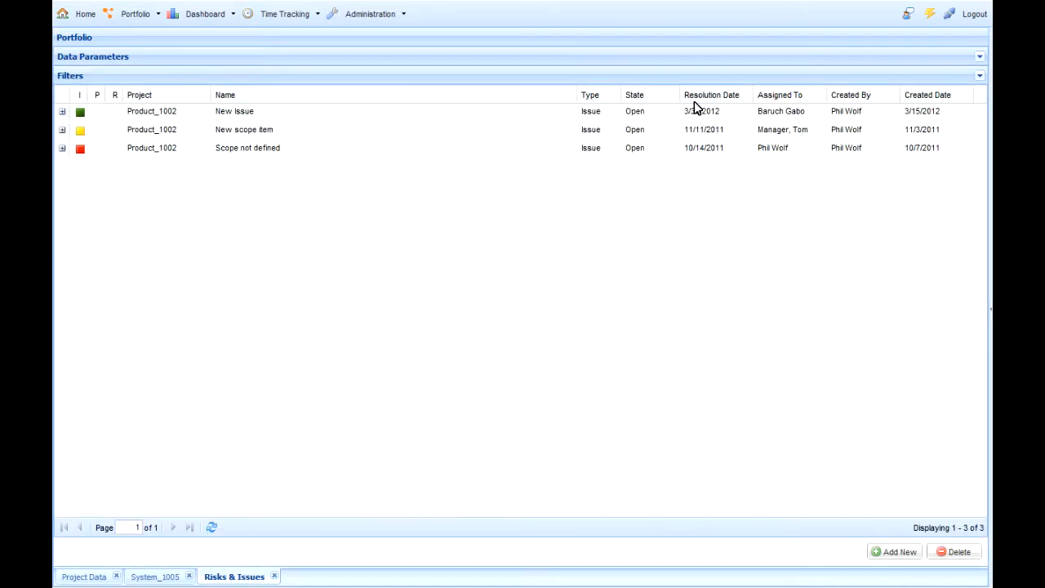
left_click(748, 96)
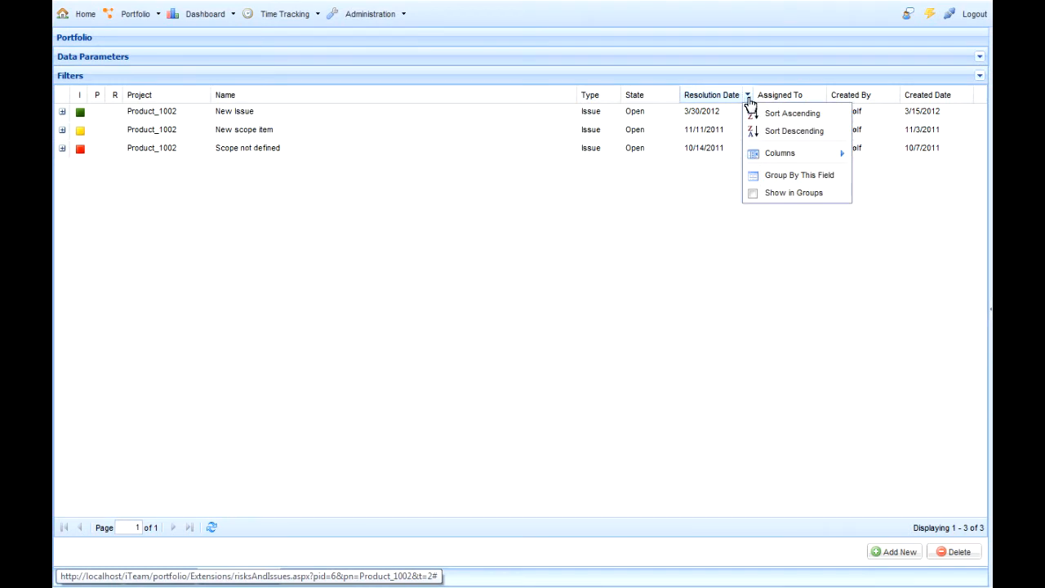
left_click(774, 132)
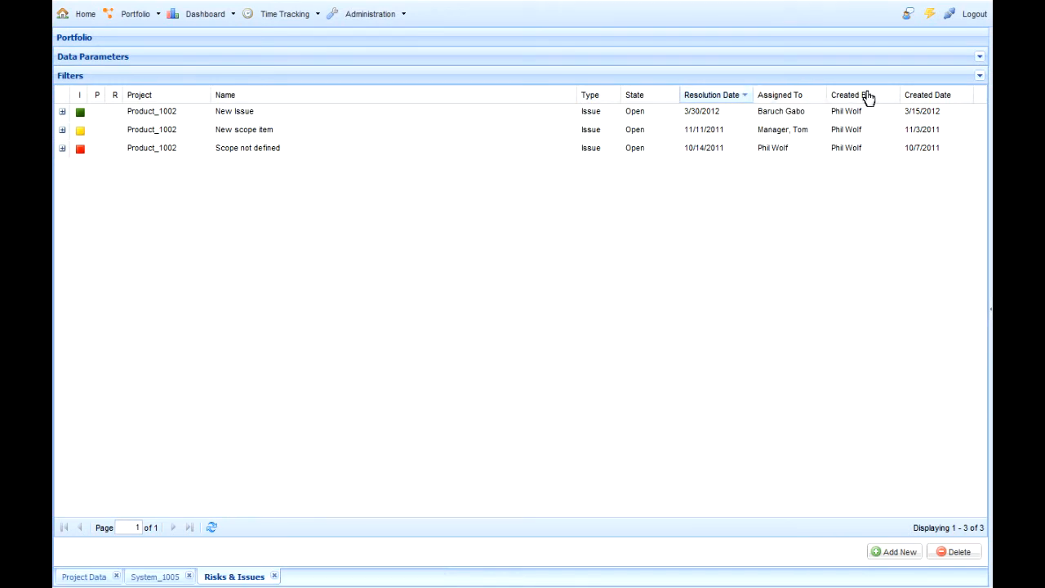
left_click(748, 96)
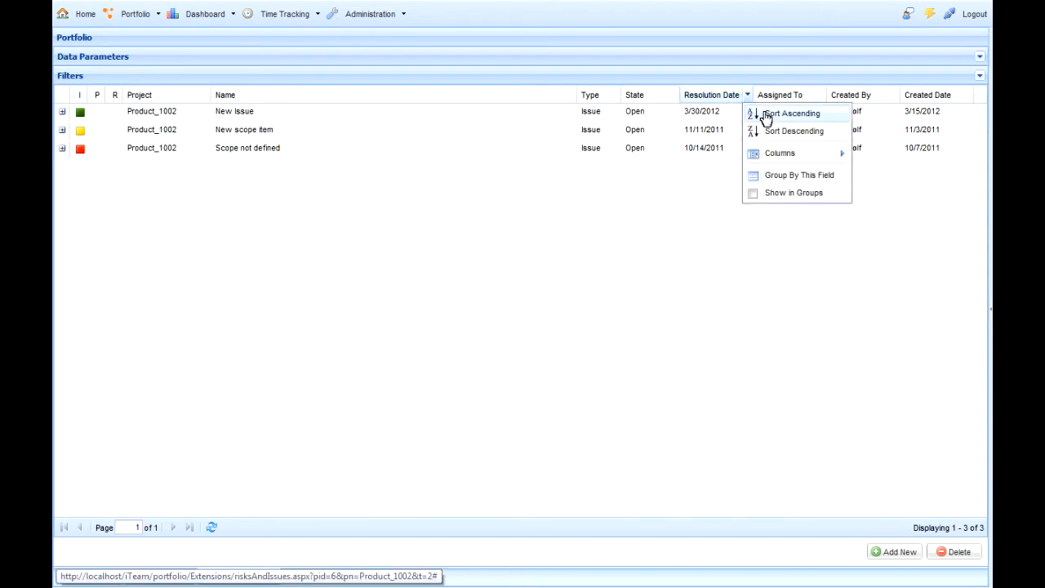
left_click(767, 119)
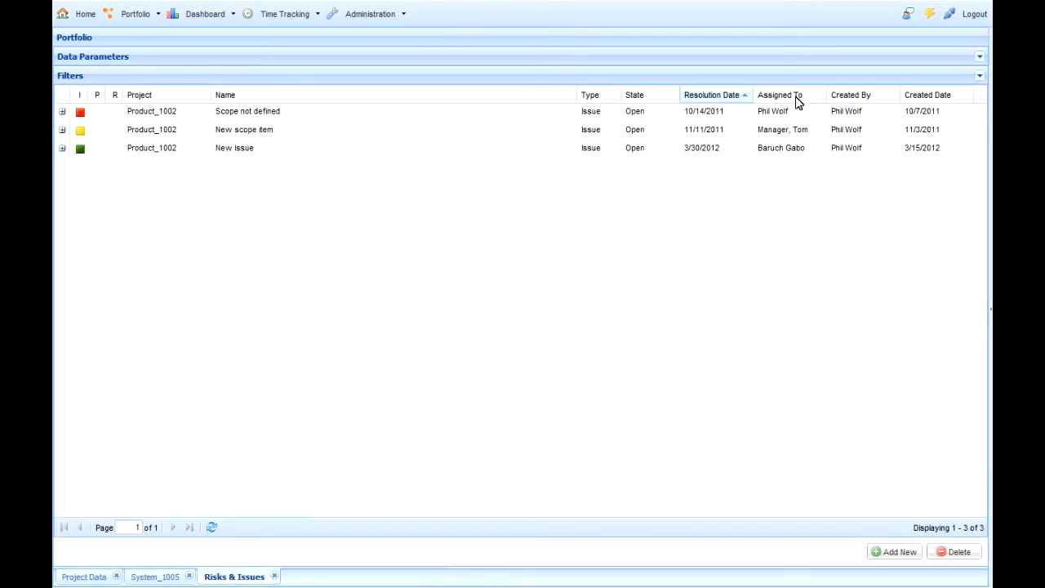
Clear the Product_1002 project filter to list issues from all projects, and group the list by project.
left_click(981, 76)
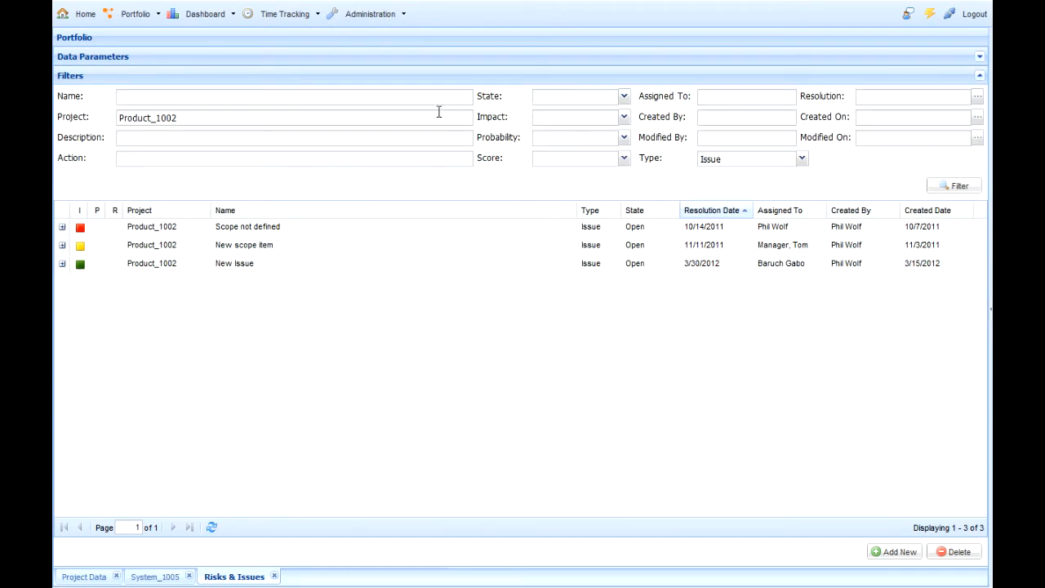
left_click(401, 118)
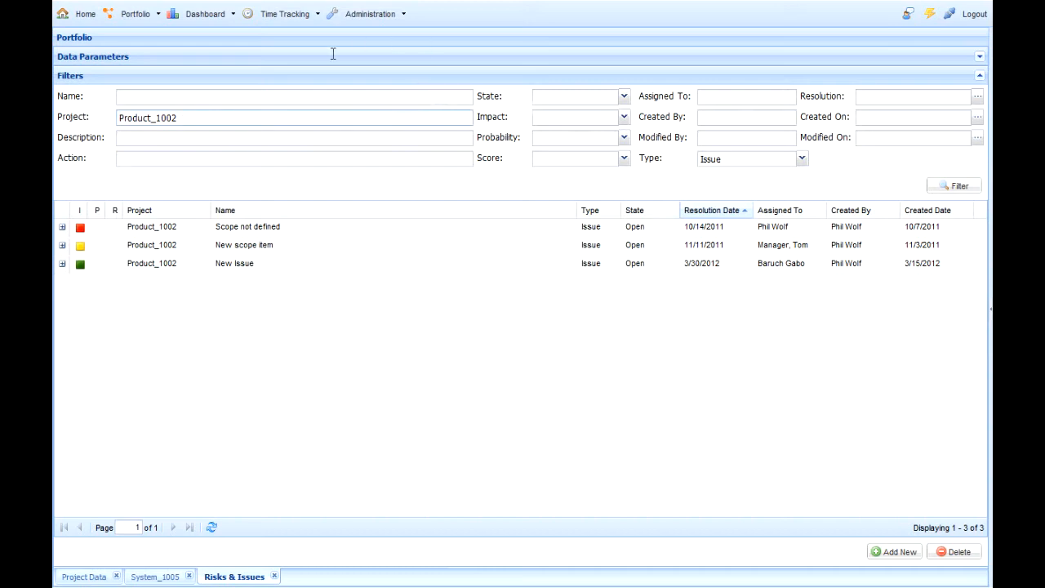
left_click_drag(176, 118, 105, 118)
key("BackSpace")
left_click(948, 187)
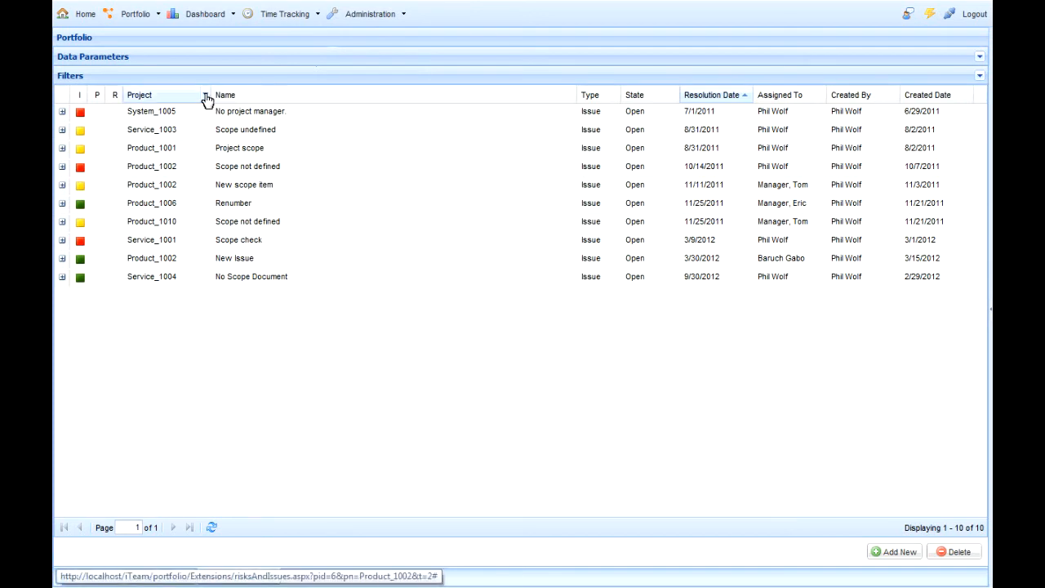
left_click(206, 95)
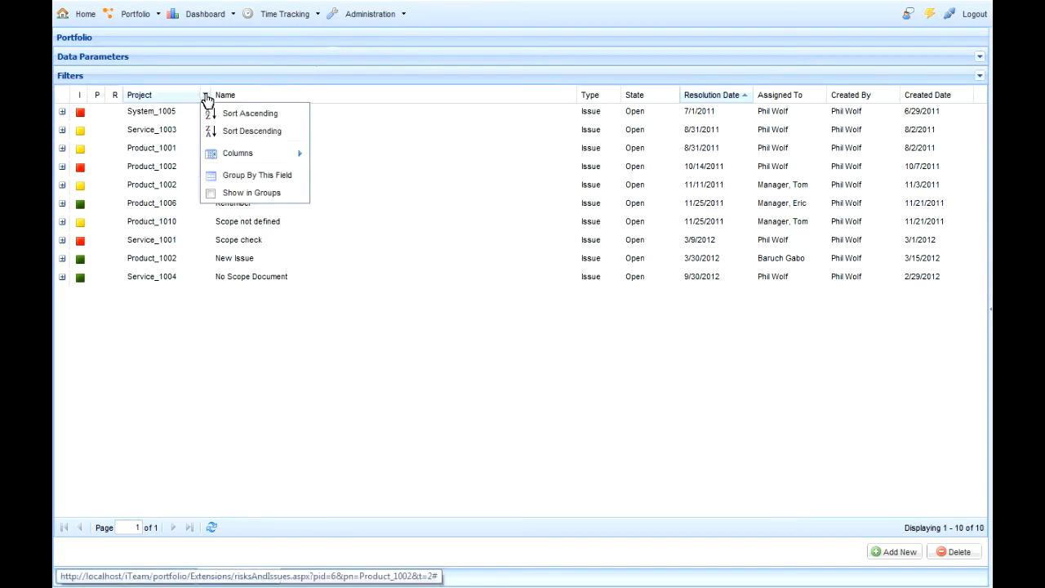
left_click(229, 178)
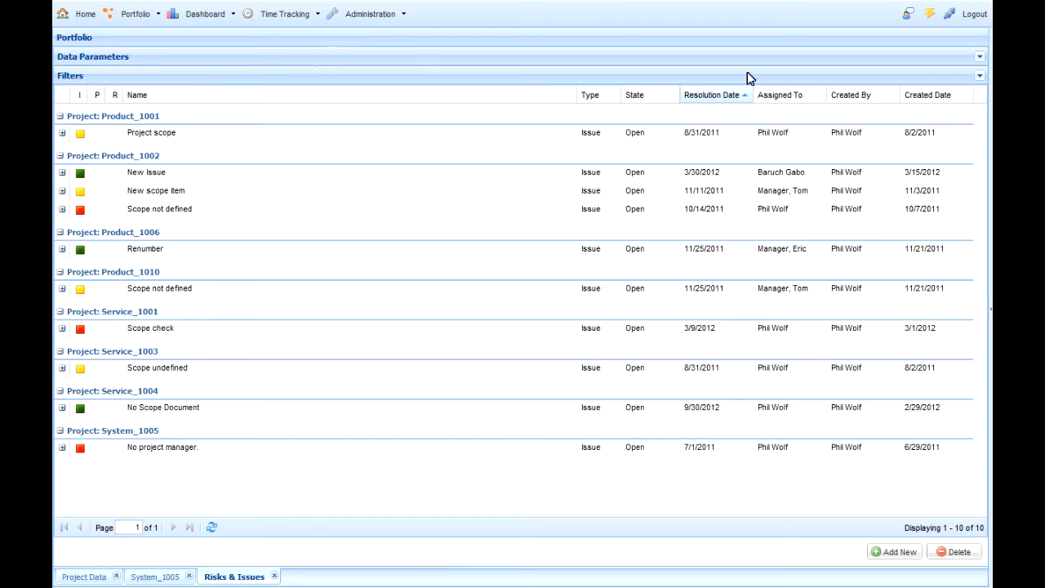
Add the Risk type alongside Issue in the filter and apply it to the list.
left_click(979, 75)
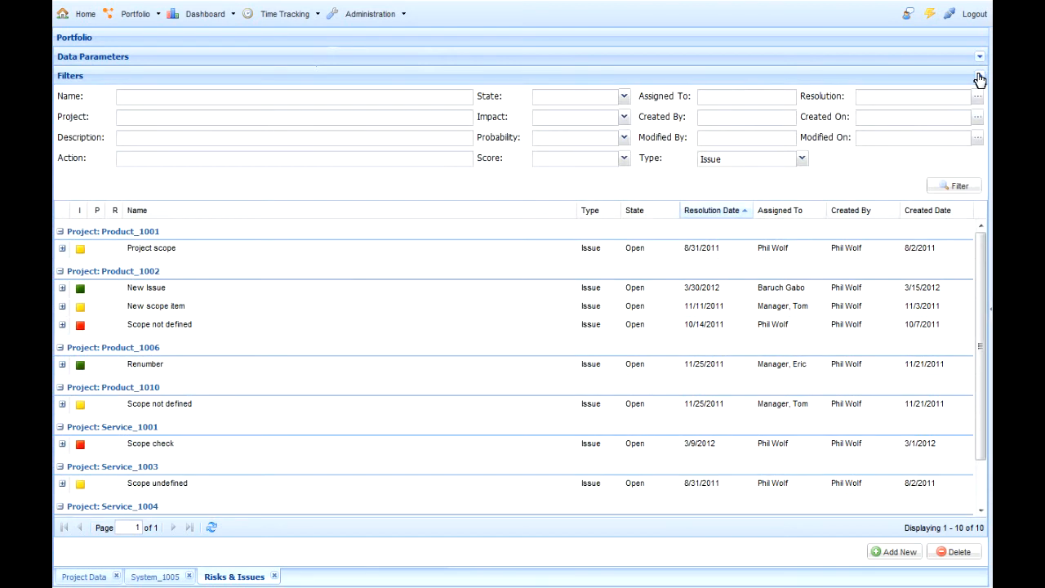
left_click(801, 158)
left_click(732, 177)
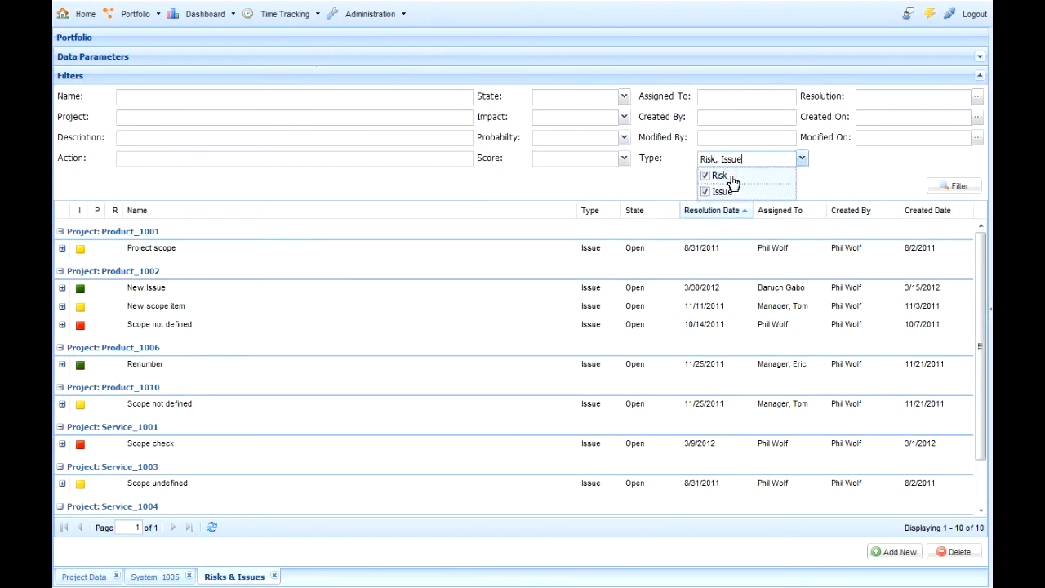
left_click(945, 189)
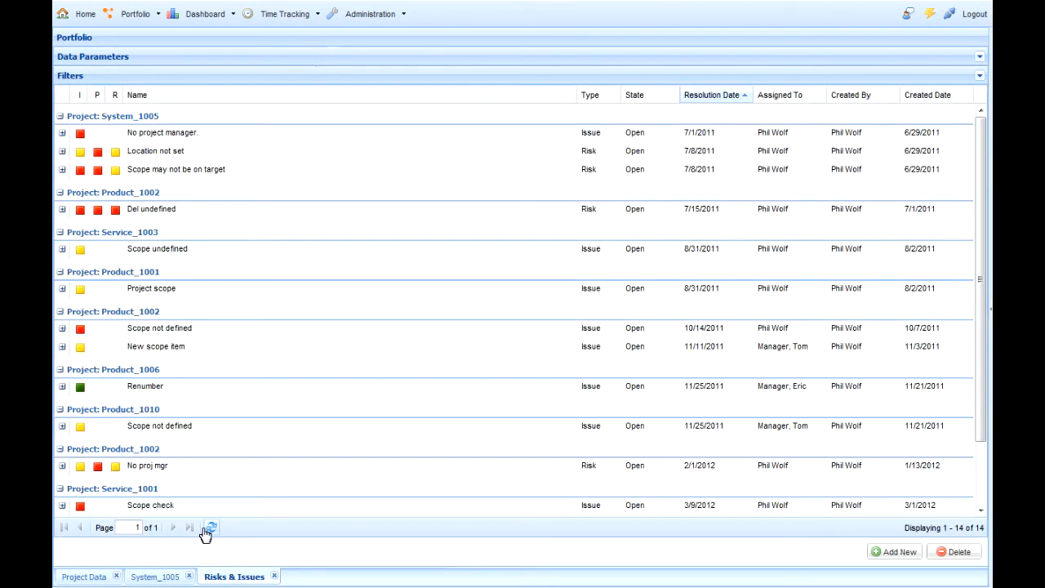
Return to the project data, add the comment "Another good week!" to Product_1002 and close its comments.
left_click(88, 577)
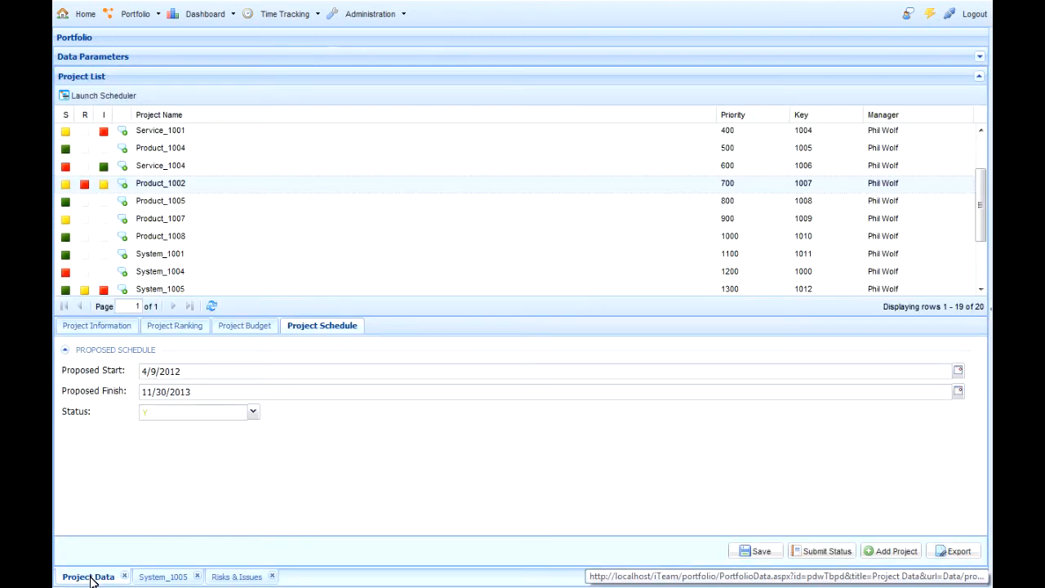
left_click(124, 184)
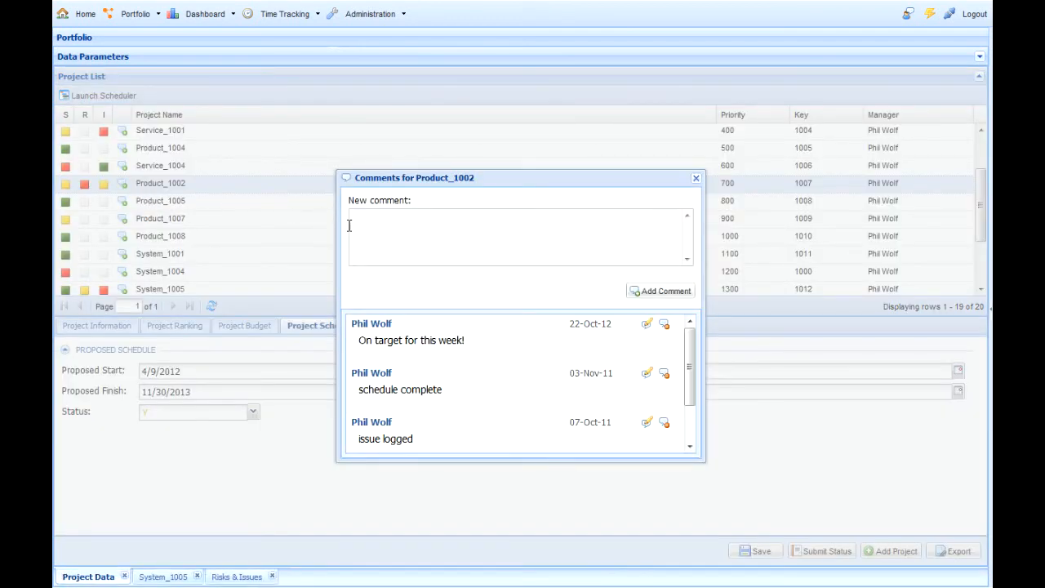
left_click(374, 220)
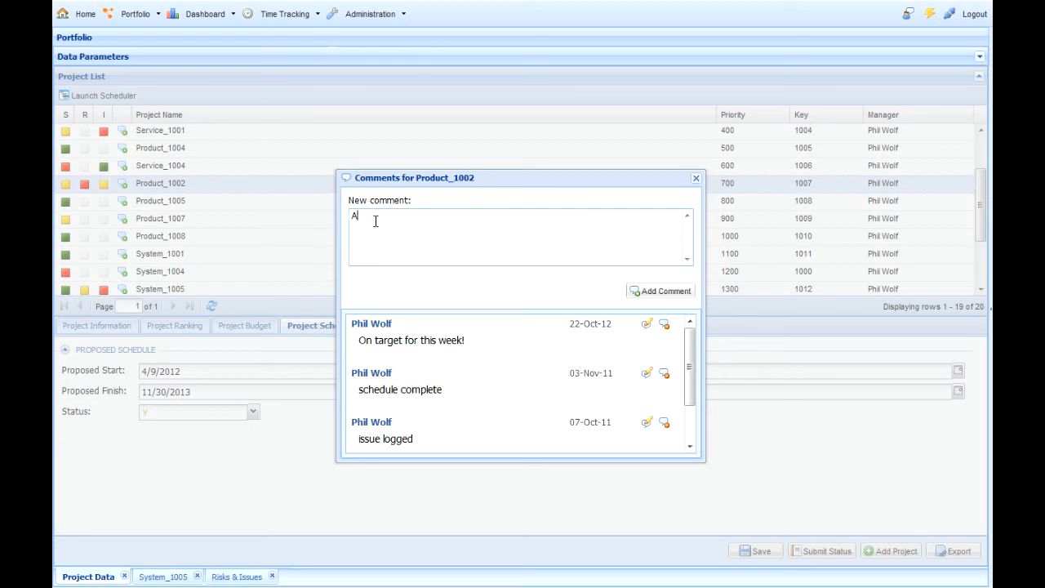
type("Another good week!")
left_click(653, 294)
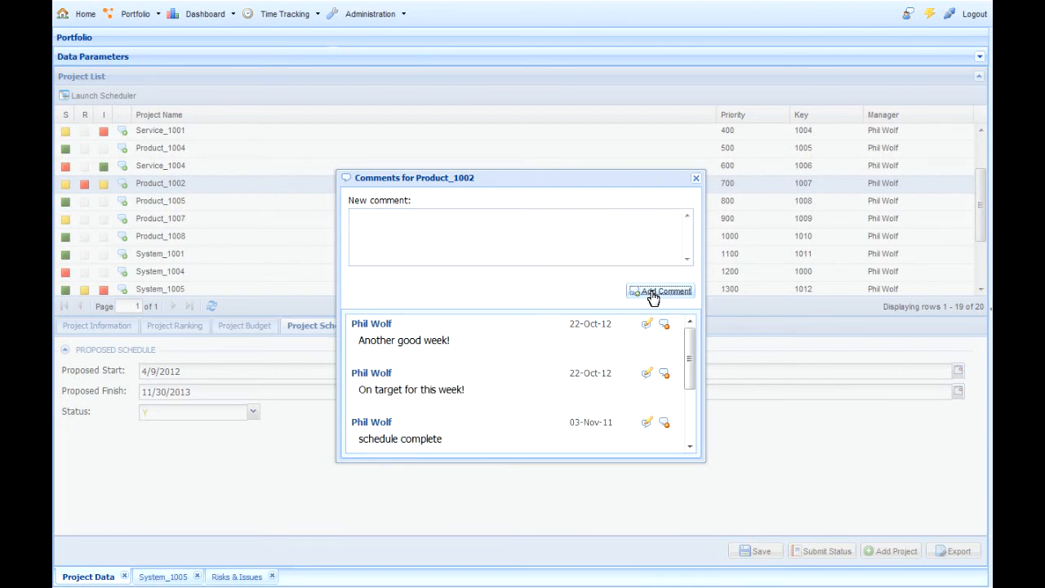
left_click(696, 178)
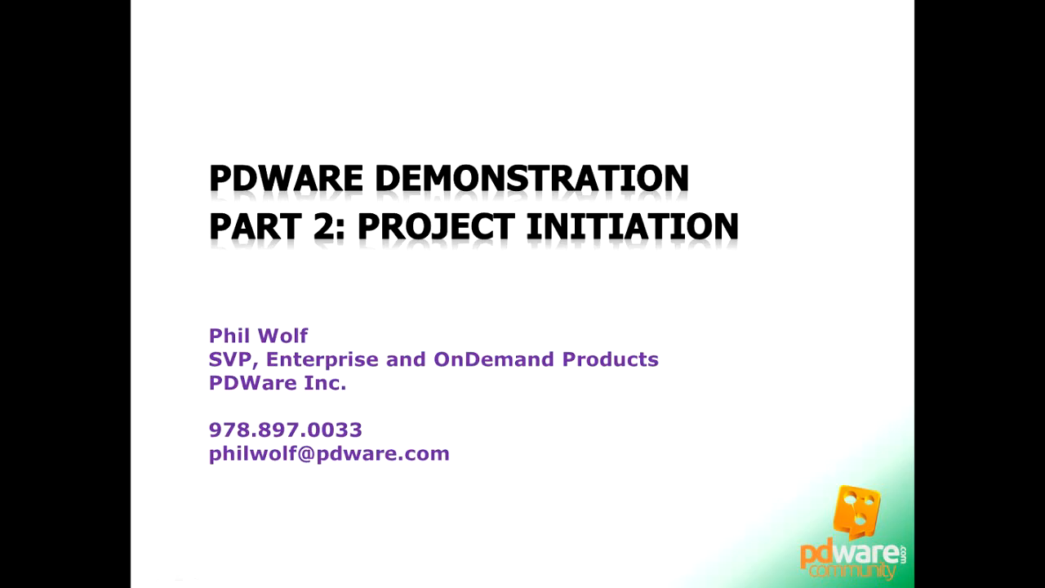